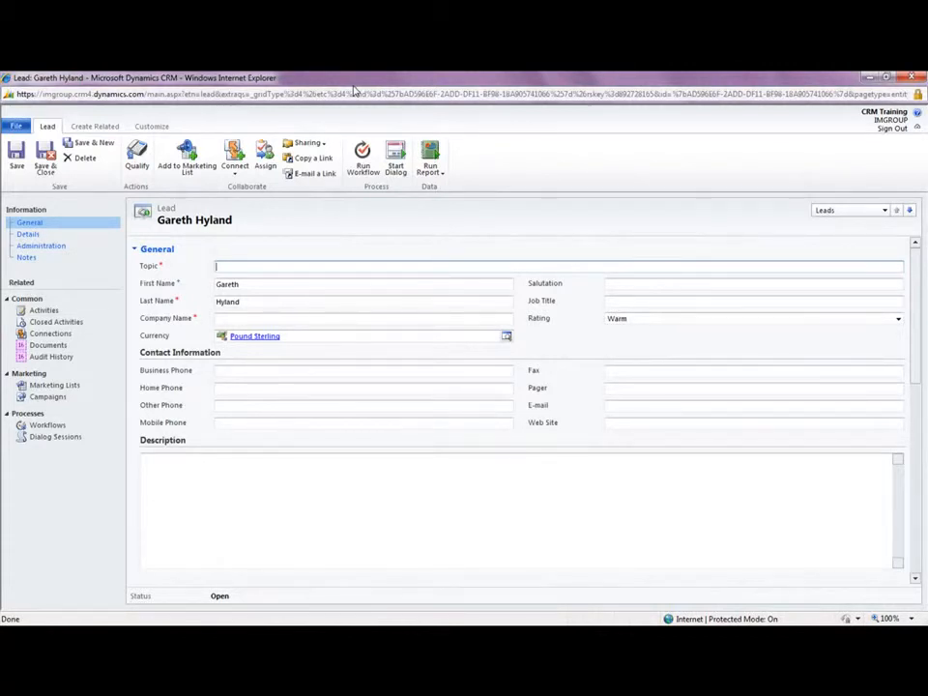
# - Fill in the lead's topic as Cloud Seminar CRM Online Launch Event and company name as A Company, and save the record
pyautogui.write('Cloud Seminar CRM Online Launch Event')
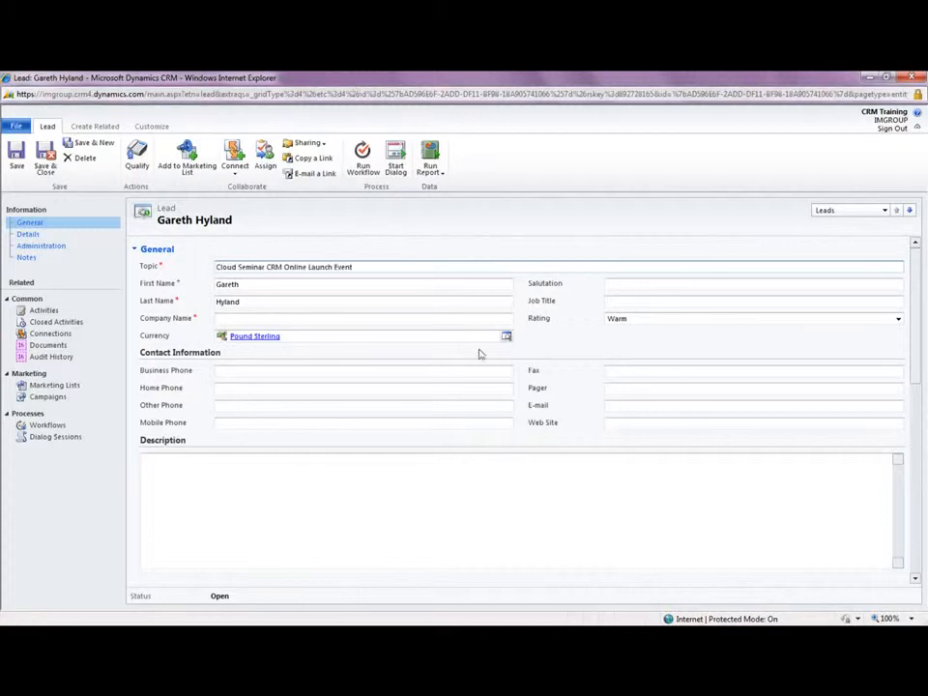
pyautogui.click(466, 317)
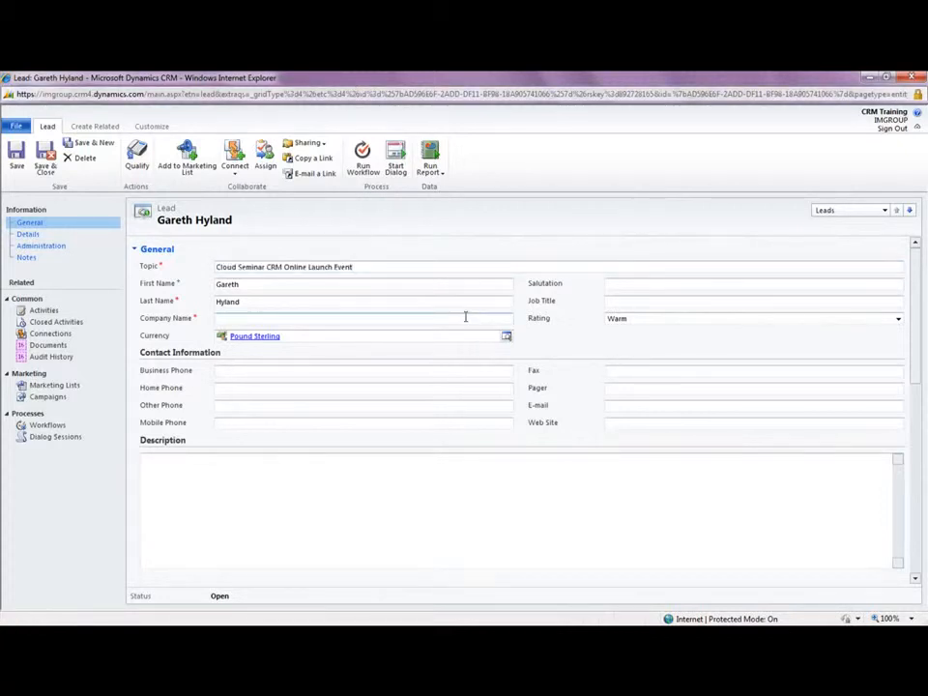
pyautogui.write('A Company')
pyautogui.click(16, 154)
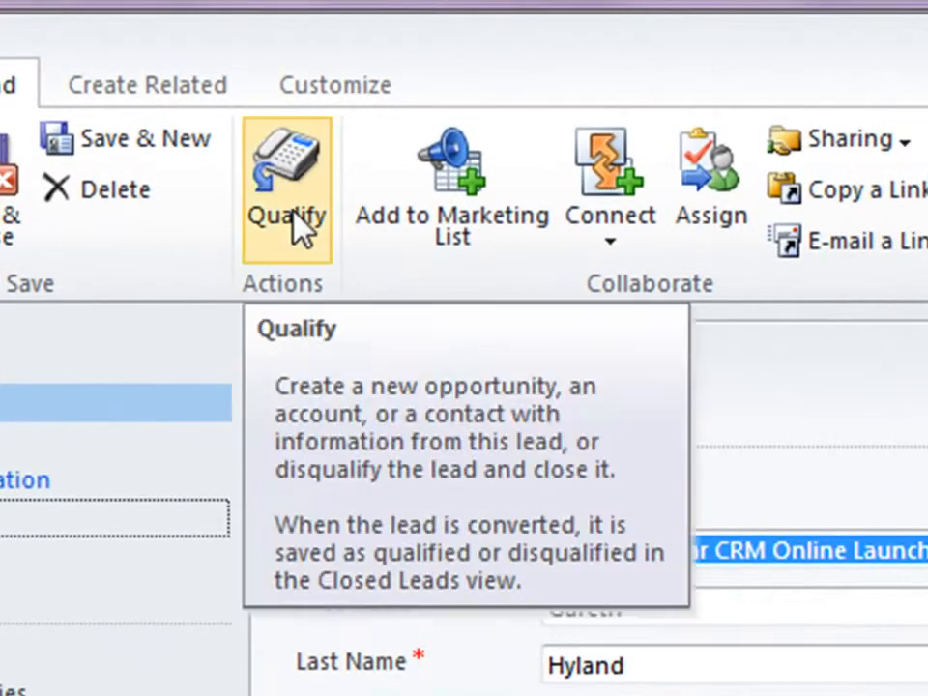
# - Qualify the lead, converting it into an account and a contact with newly created records set to open
pyautogui.click(296, 215)
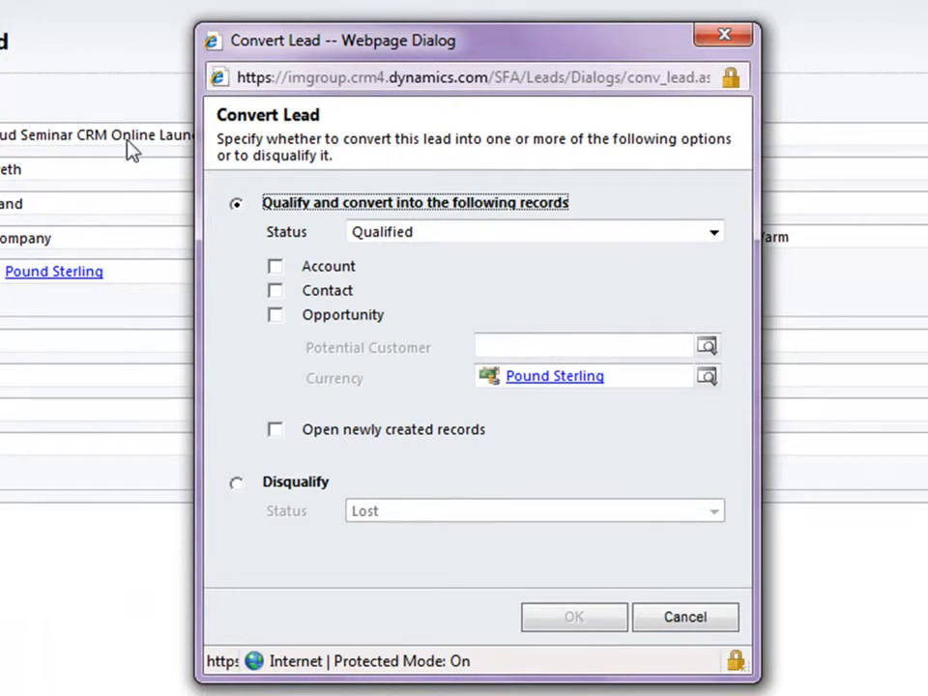
pyautogui.click(276, 269)
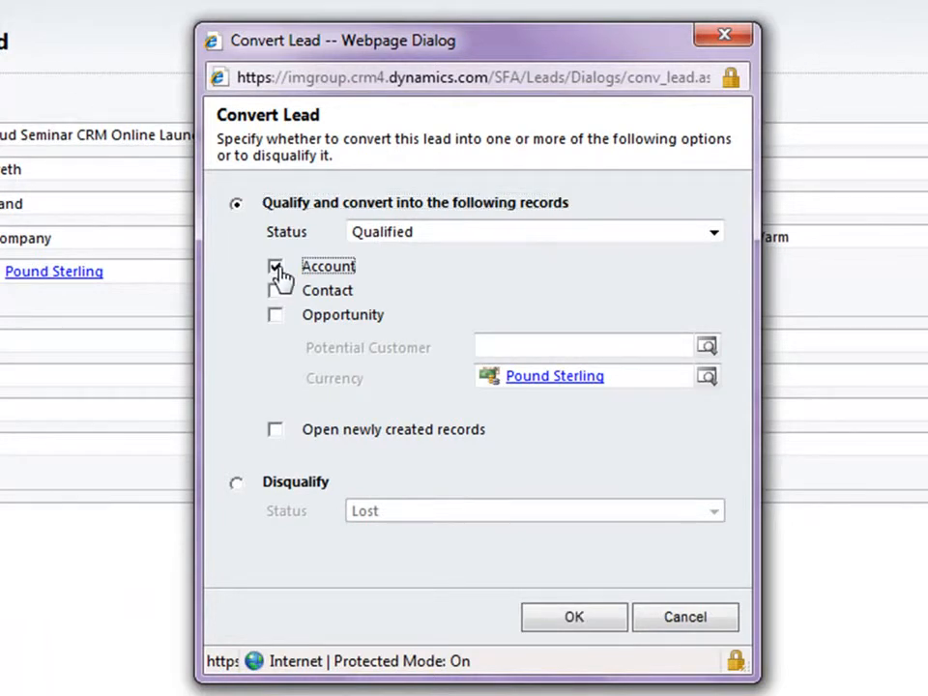
pyautogui.click(277, 291)
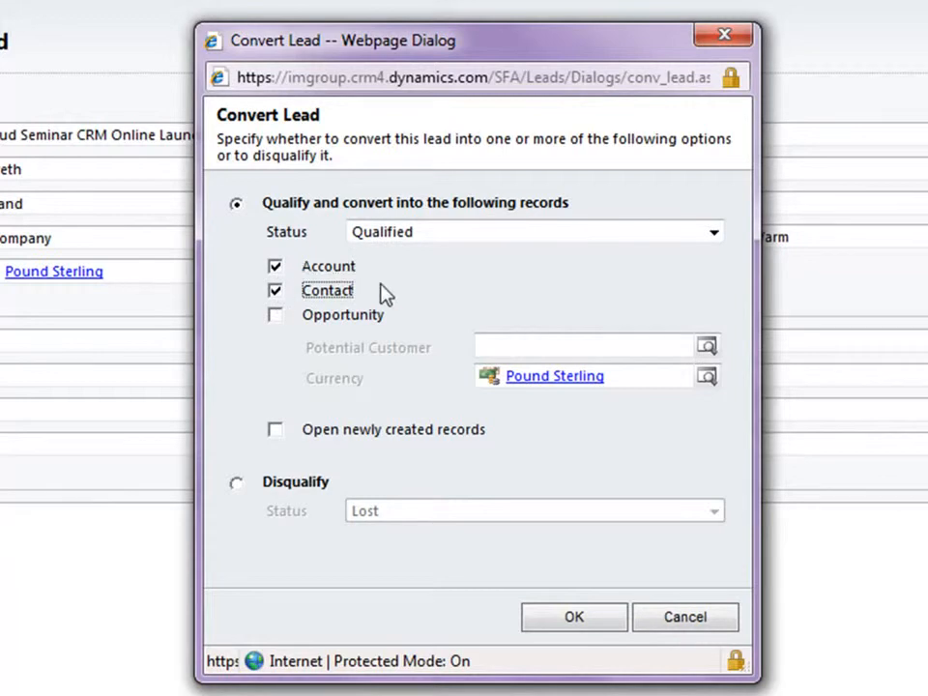
pyautogui.click(275, 431)
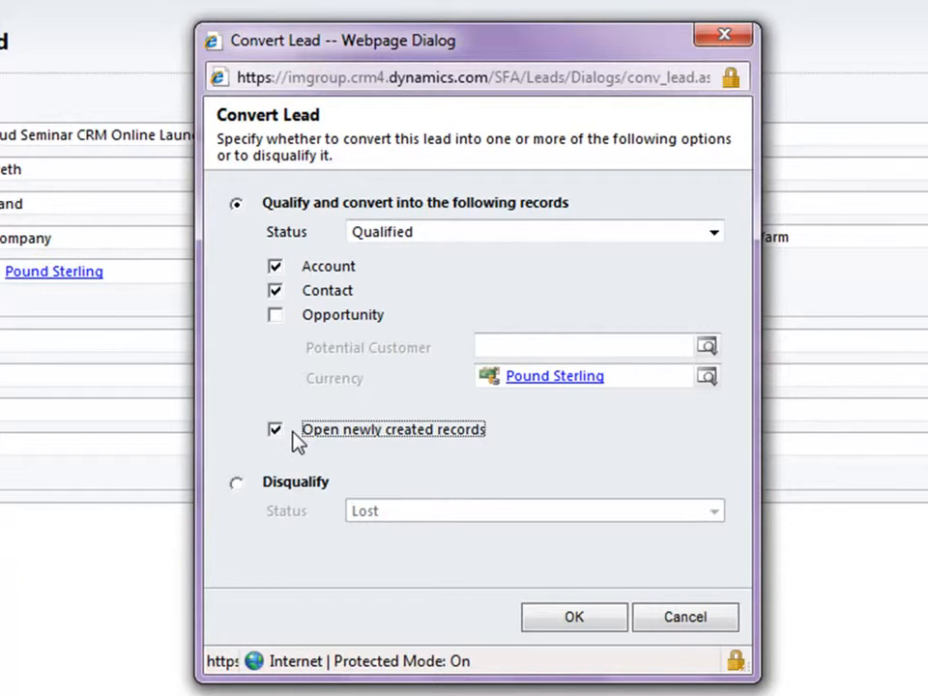
pyautogui.click(560, 627)
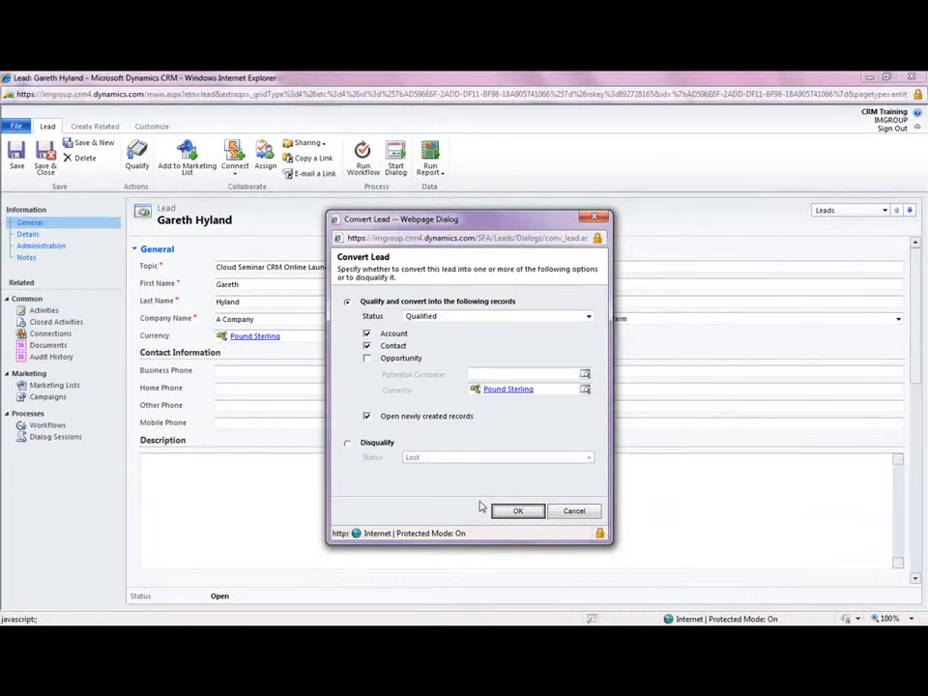
pyautogui.click(511, 512)
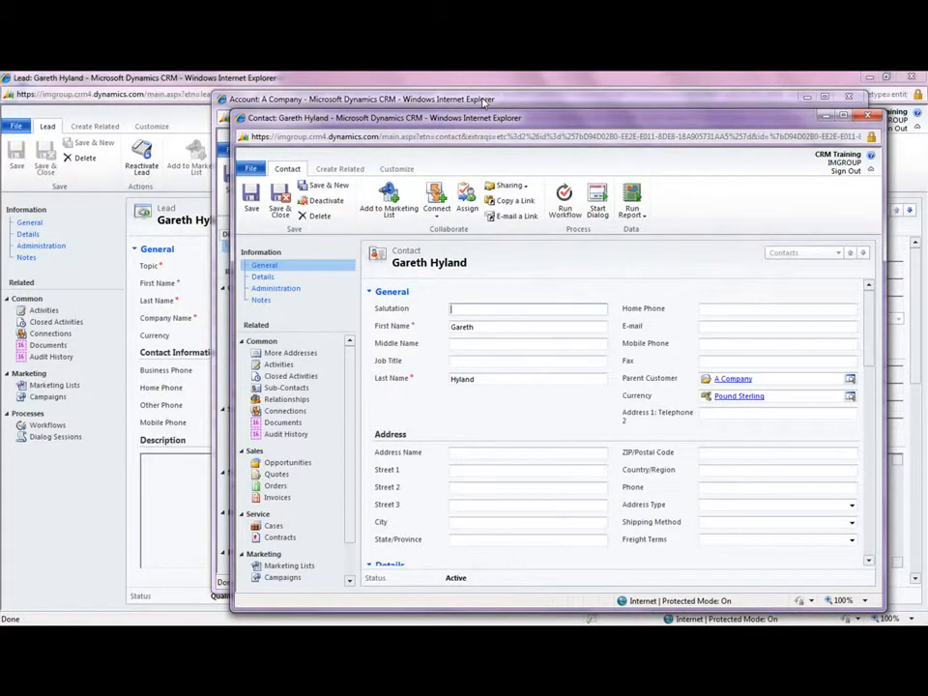
# - Review the new account and the contact's details, including its Administration section with the originating lead, and close the contact
pyautogui.click(483, 101)
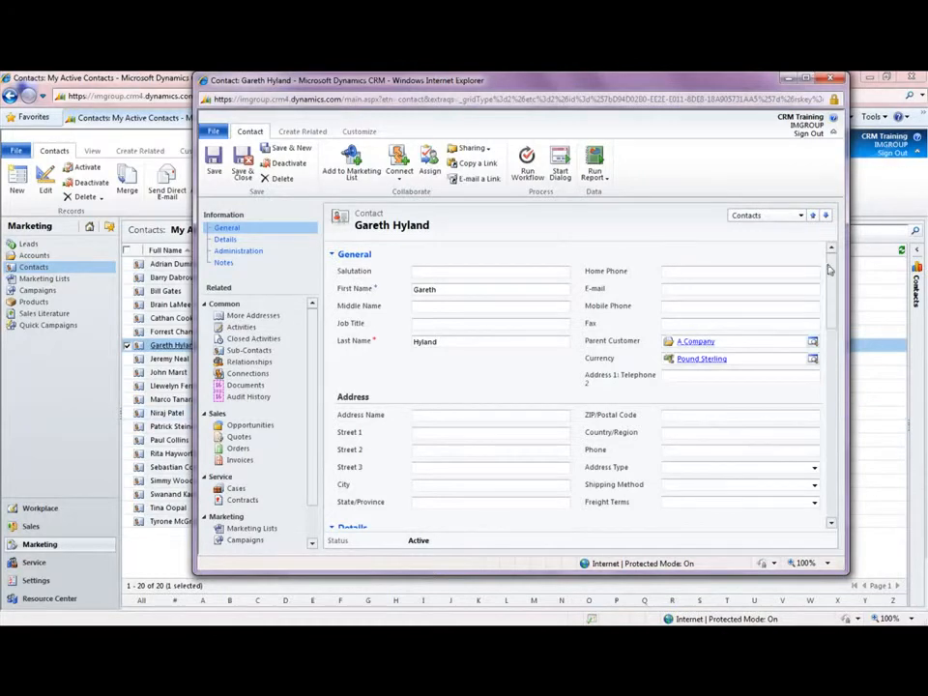
pyautogui.scroll(-1, 832, 278)
pyautogui.moveTo(832, 279); pyautogui.dragTo(844, 404)
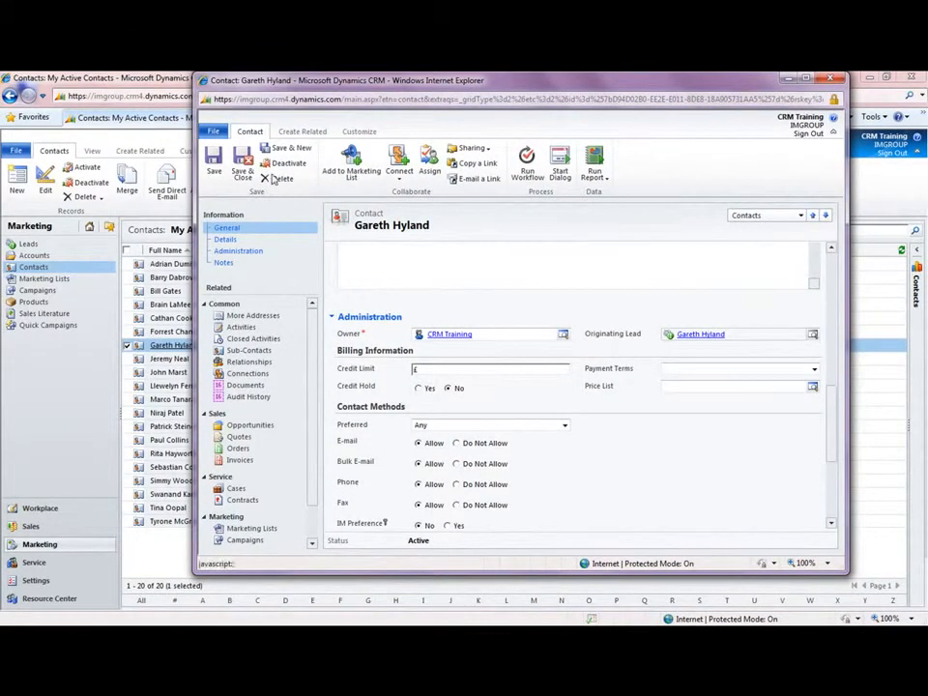
pyautogui.click(831, 77)
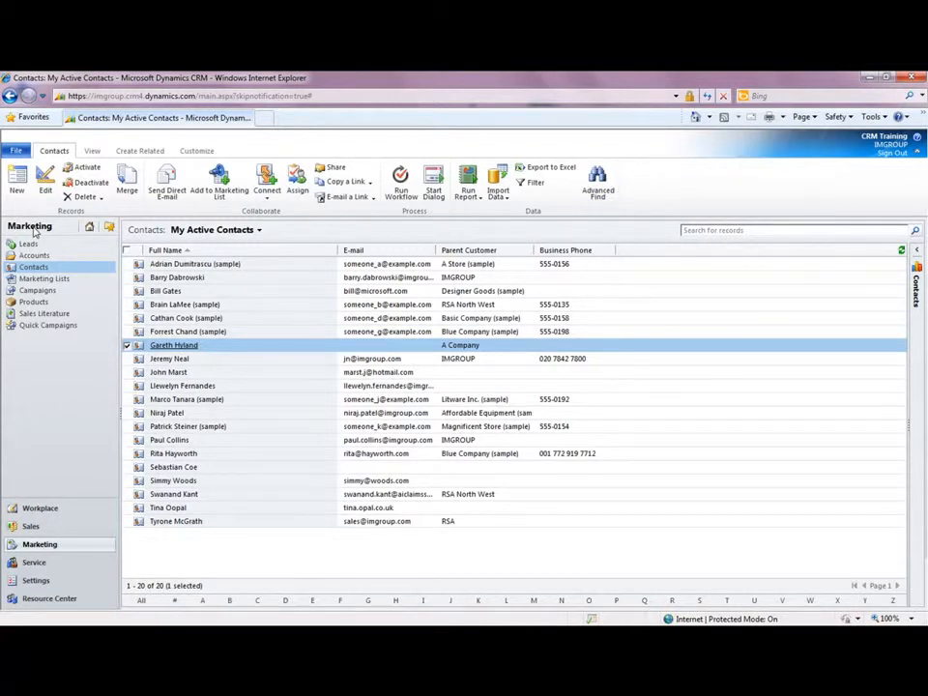
# - Start a new marketing list of type Dynamic and name it Leads - United Kingdom
pyautogui.click(62, 280)
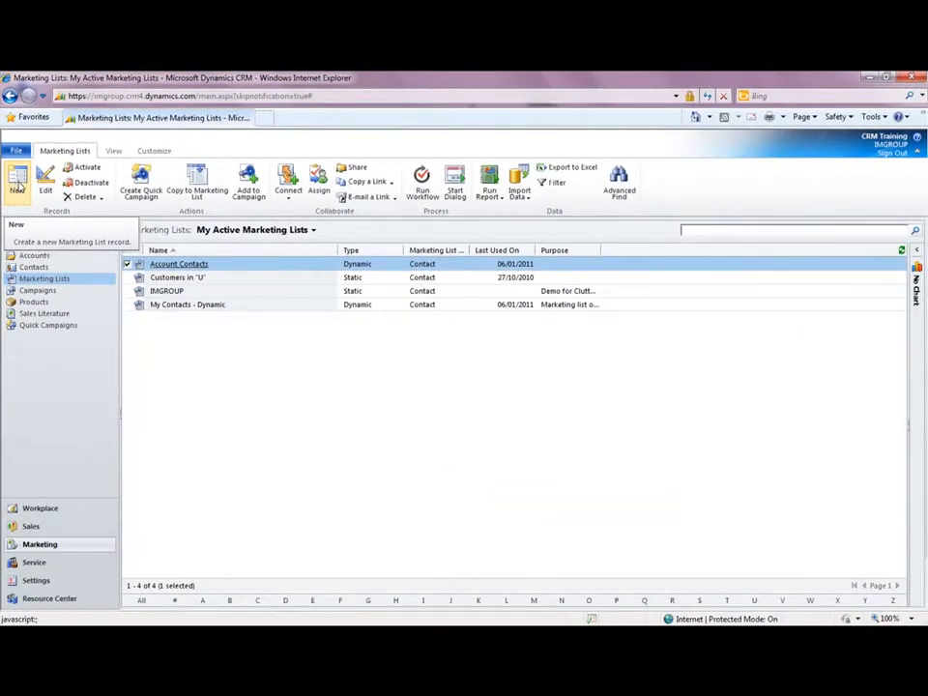
pyautogui.click(17, 186)
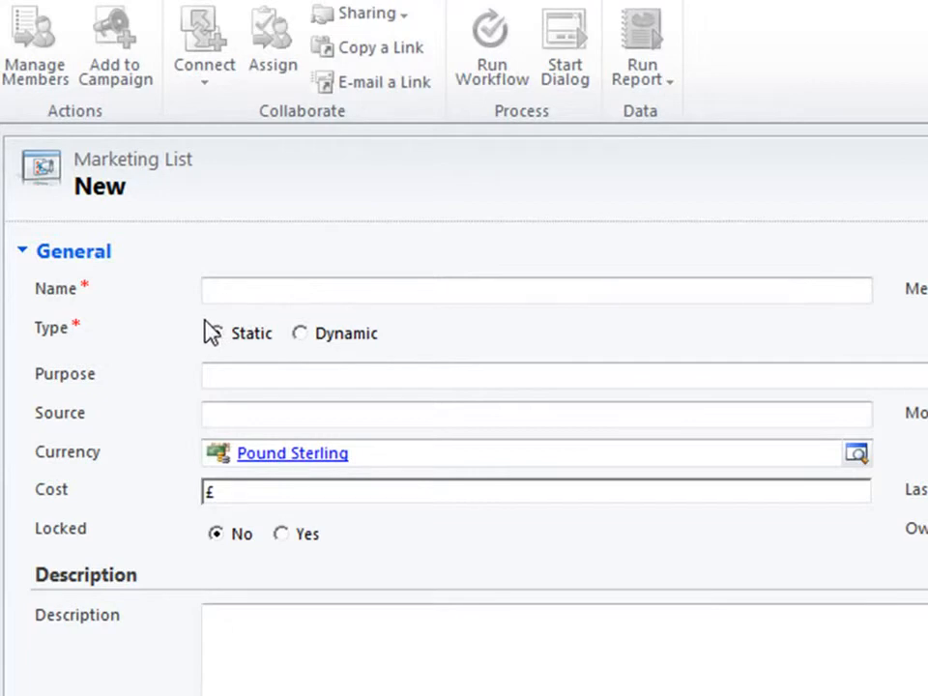
pyautogui.click(323, 348)
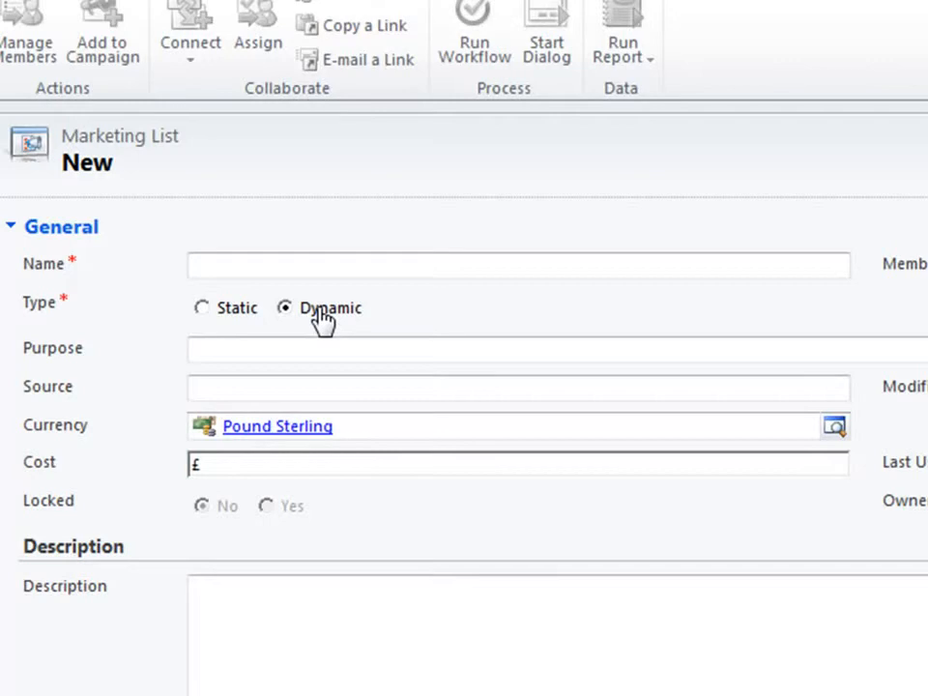
pyautogui.click(294, 263)
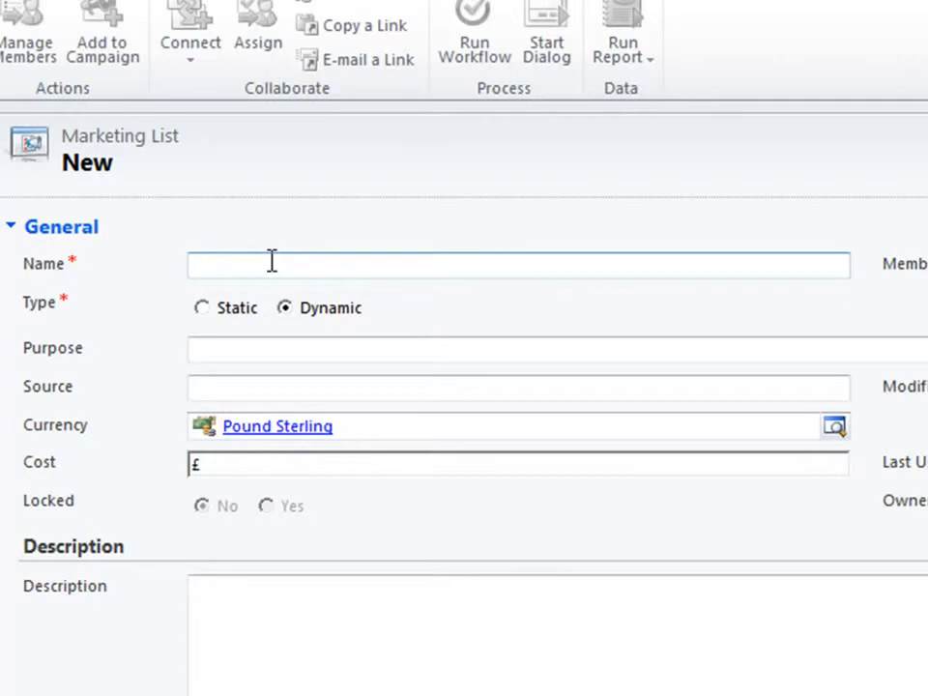
pyautogui.write('Leads -')
pyautogui.write('United Kingdom')
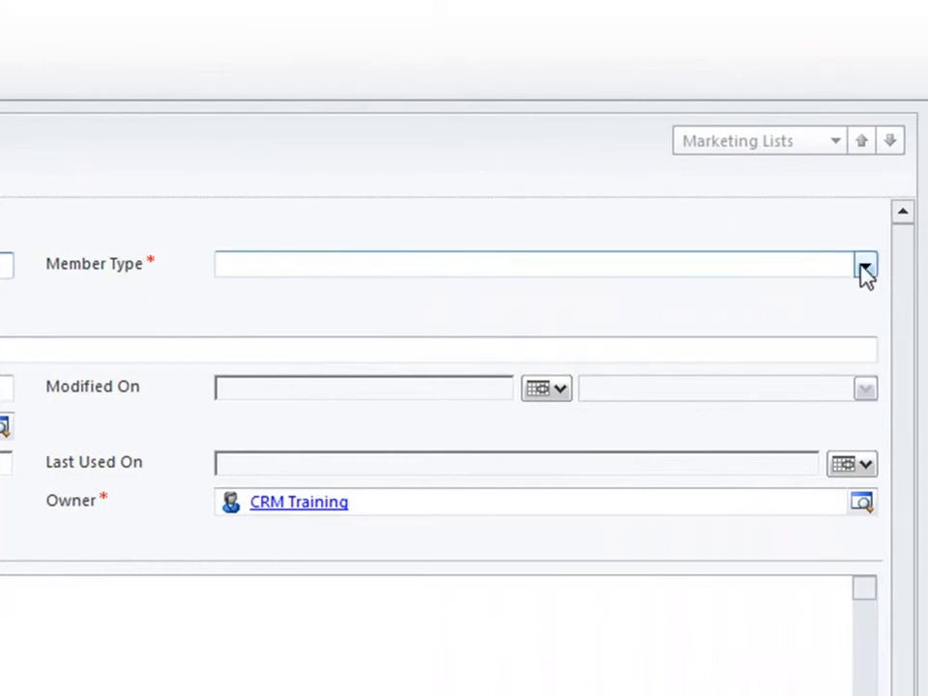
# - Set the marketing list's member type to Lead and save the list
pyautogui.click(870, 265)
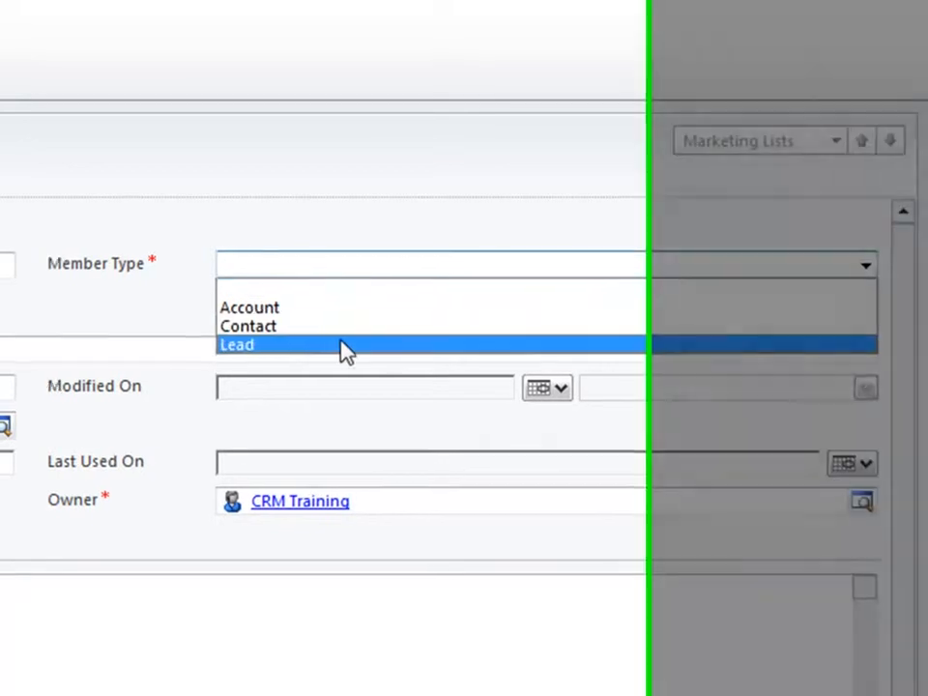
pyautogui.click(339, 345)
pyautogui.click(401, 334)
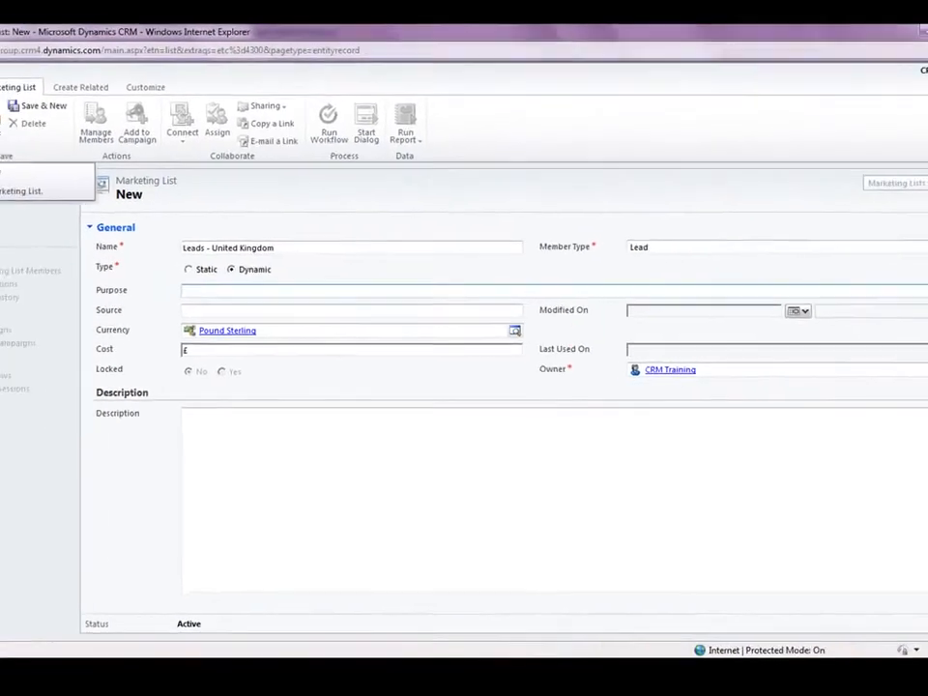
pyautogui.click(0, 125)
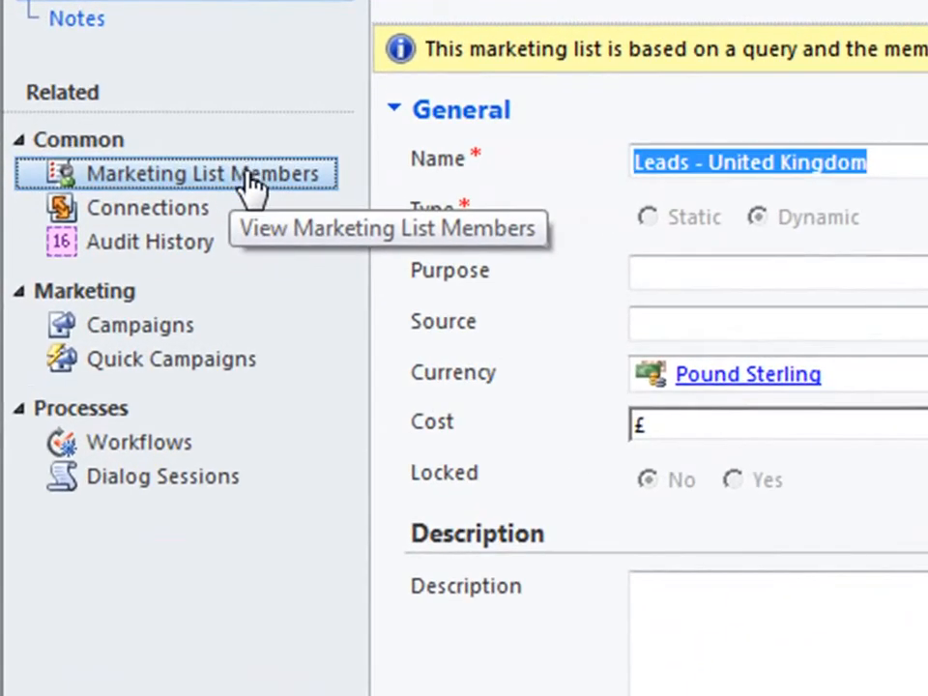
# - Open member management for the marketing list and base its query on the saved view My Open Leads
pyautogui.click(174, 232)
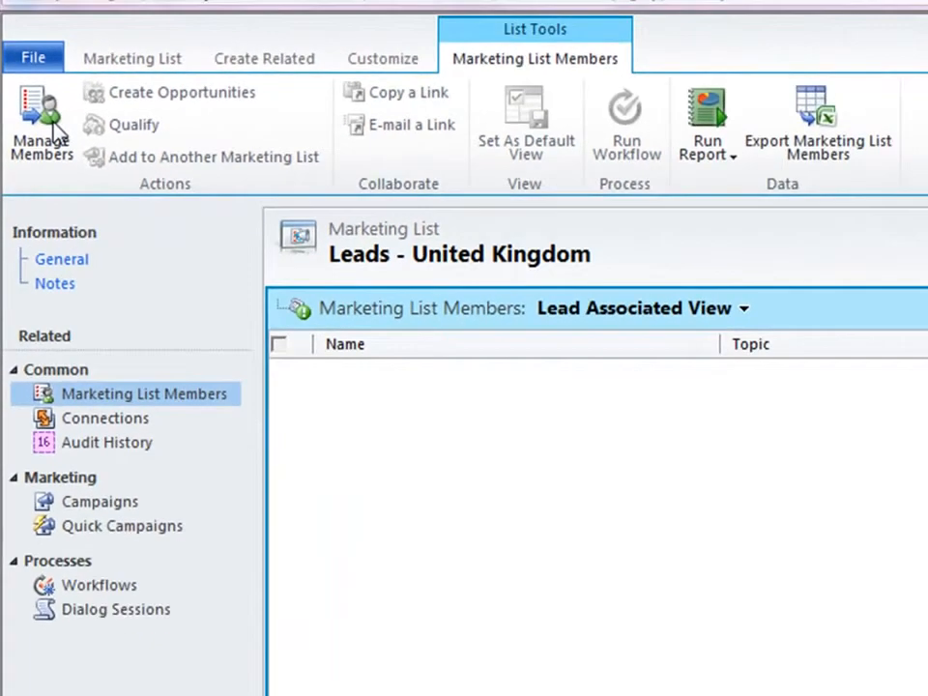
pyautogui.click(77, 169)
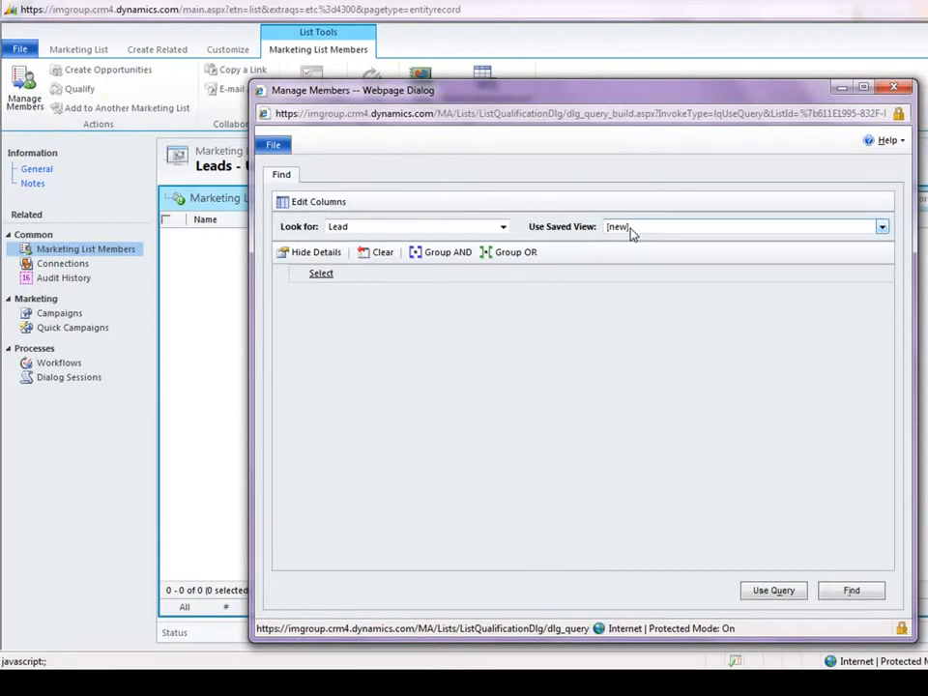
pyautogui.click(418, 273)
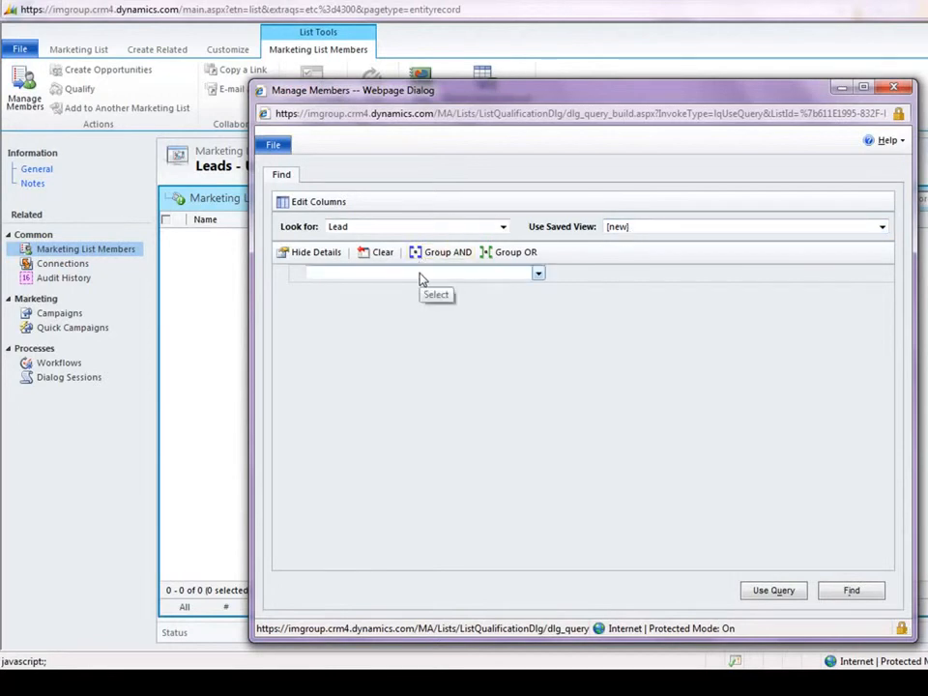
pyautogui.click(687, 228)
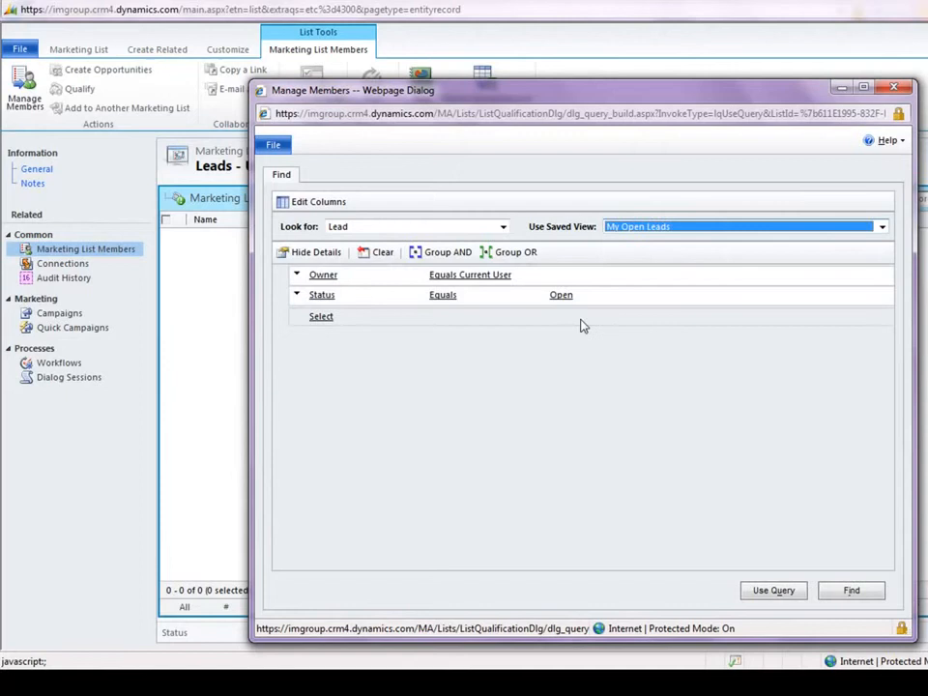
# - Add the condition Country/Region Equals United Kingdom and apply the query to the marketing list
pyautogui.click(428, 319)
pyautogui.click(429, 319)
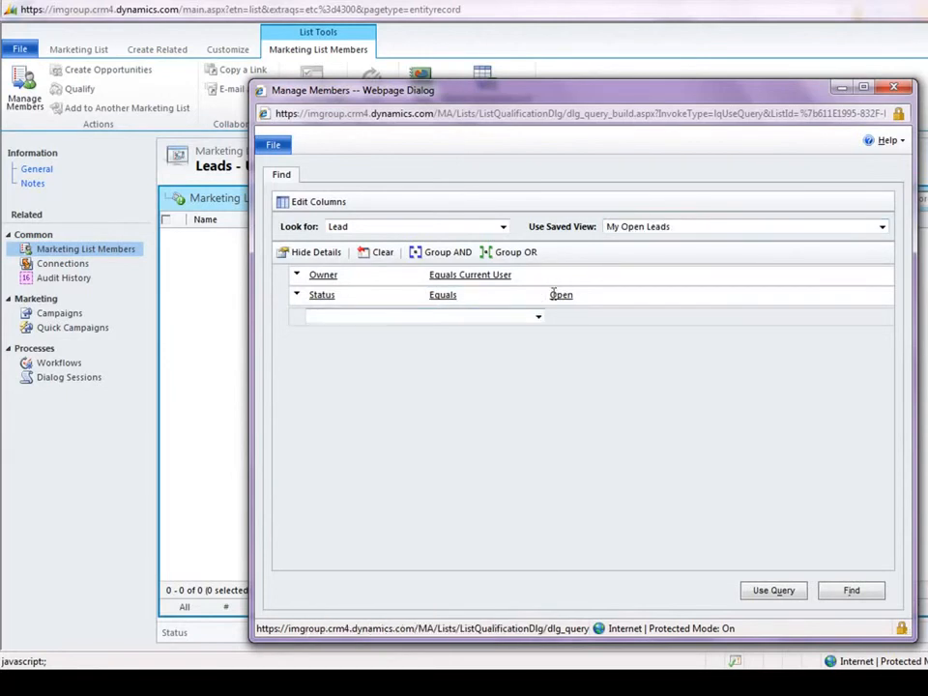
pyautogui.click(538, 317)
pyautogui.moveTo(543, 351); pyautogui.dragTo(541, 397)
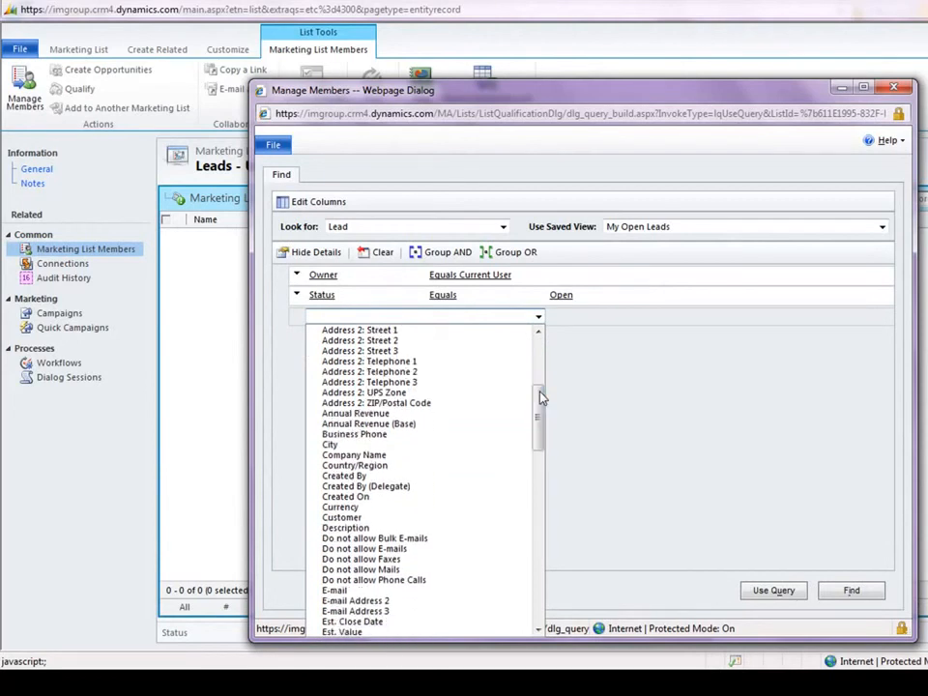
pyautogui.click(414, 471)
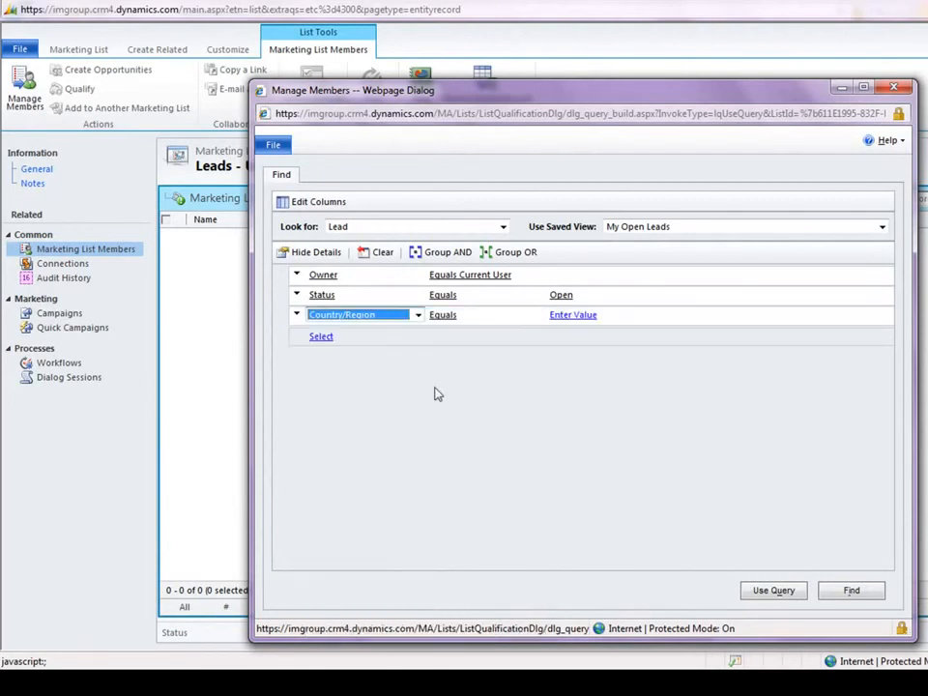
pyautogui.click(567, 315)
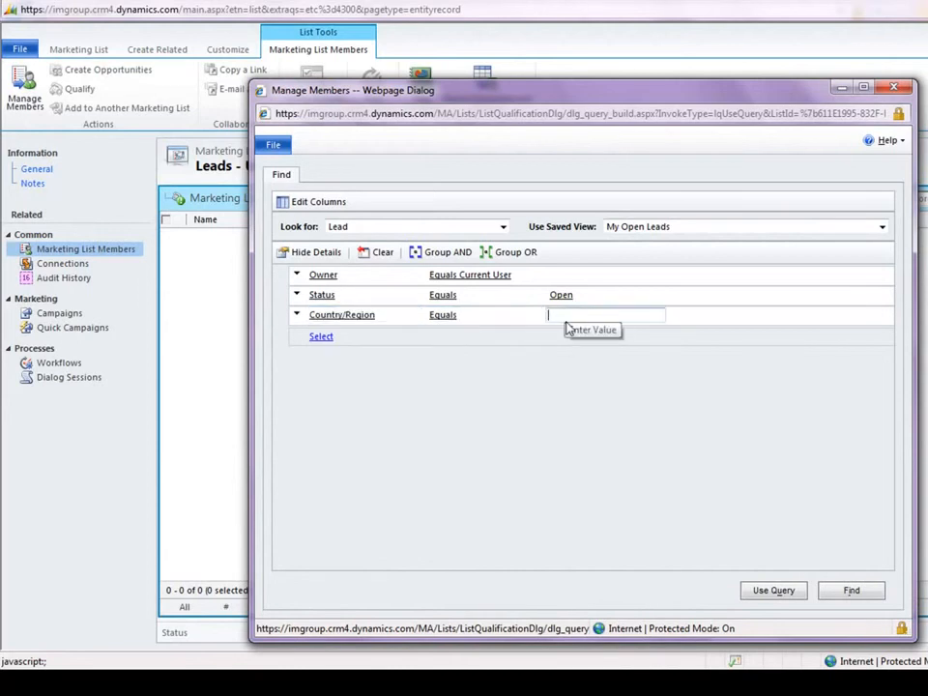
pyautogui.write('United Kingdom')
pyautogui.click(658, 341)
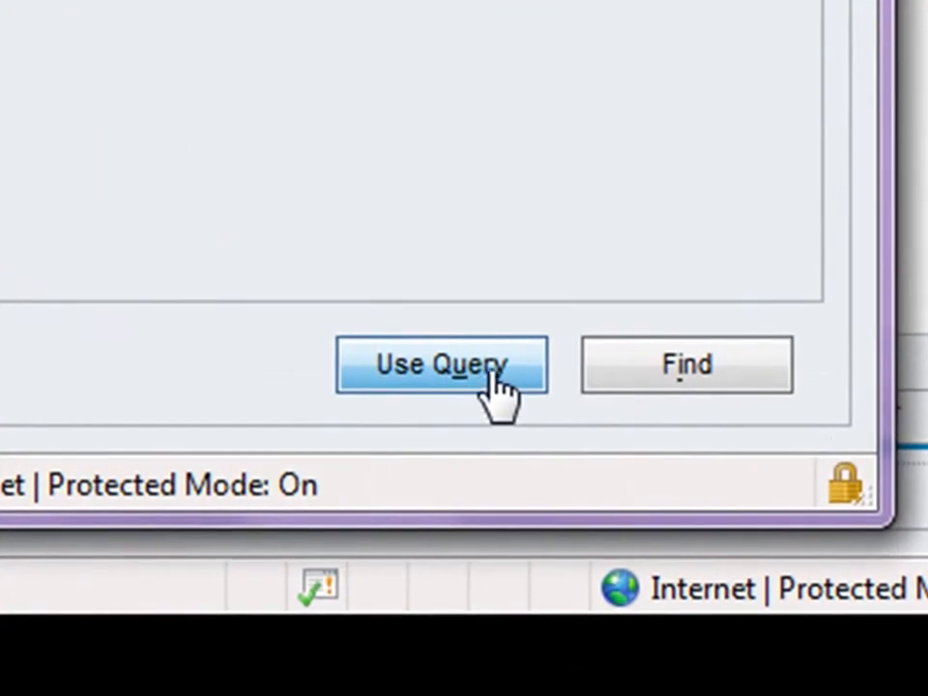
pyautogui.click(496, 372)
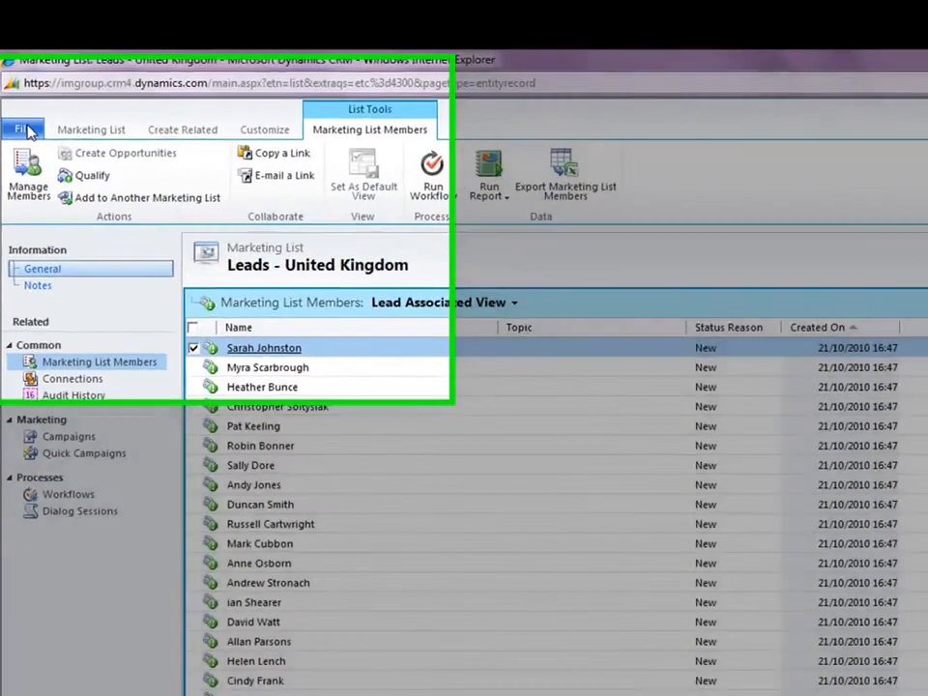
# - Save and close the marketing list, and show the active marketing lists
pyautogui.click(19, 127)
pyautogui.moveTo(32, 144)
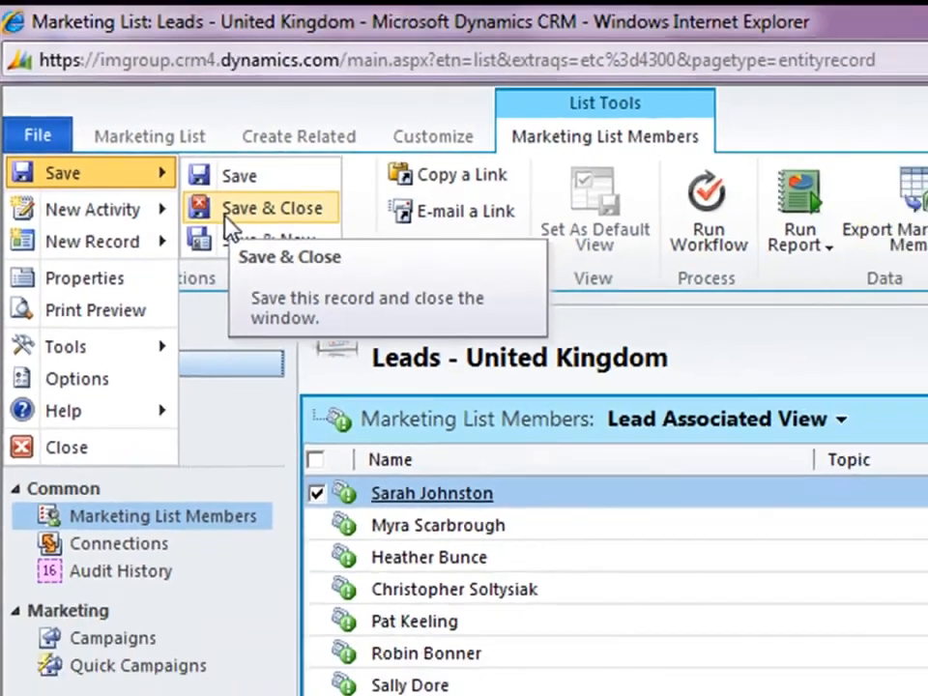
pyautogui.click(228, 213)
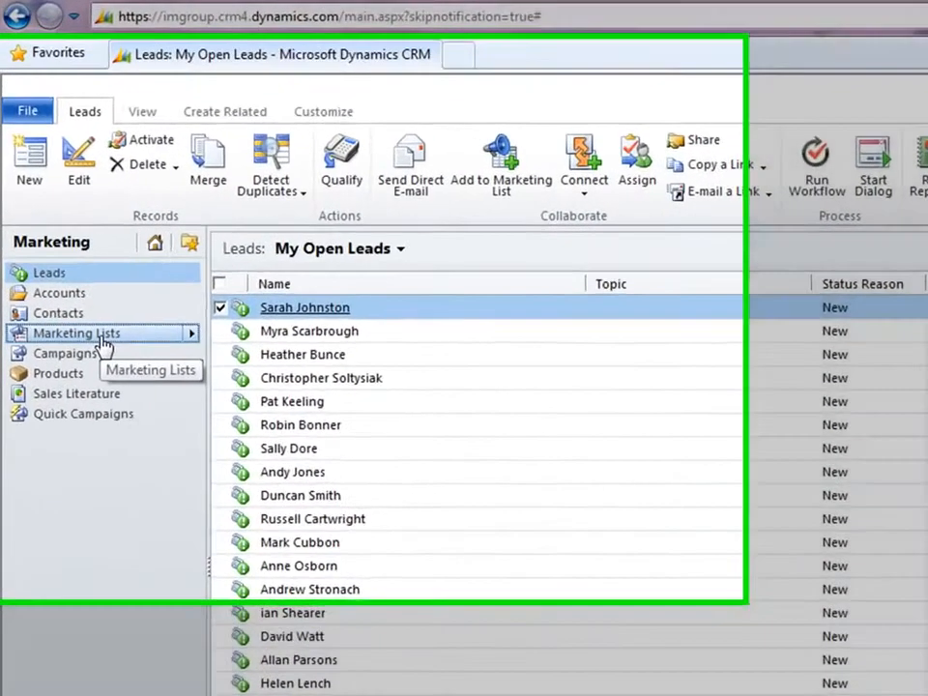
pyautogui.click(58, 282)
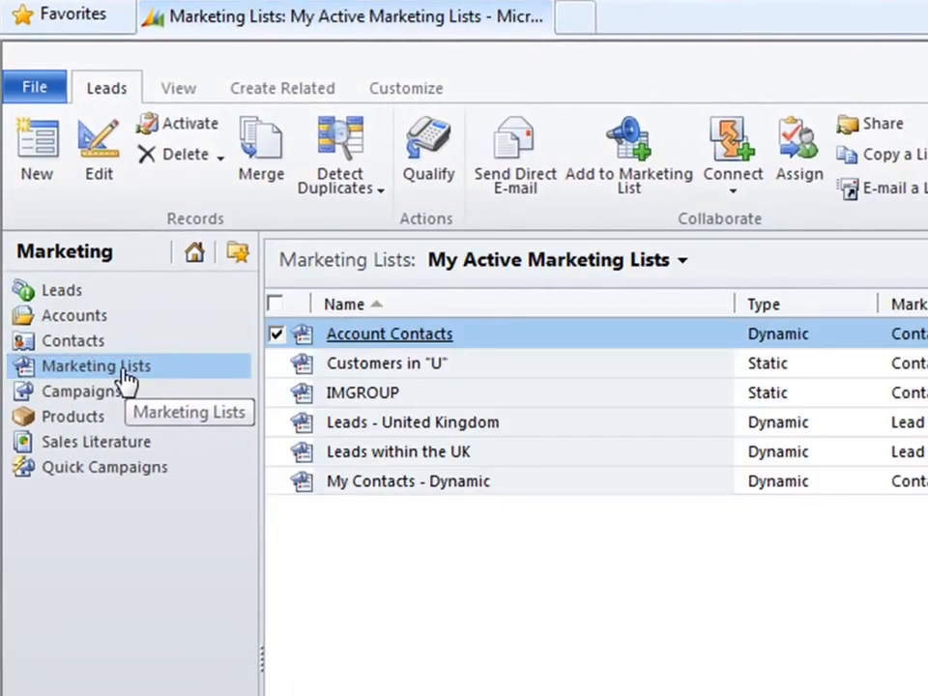